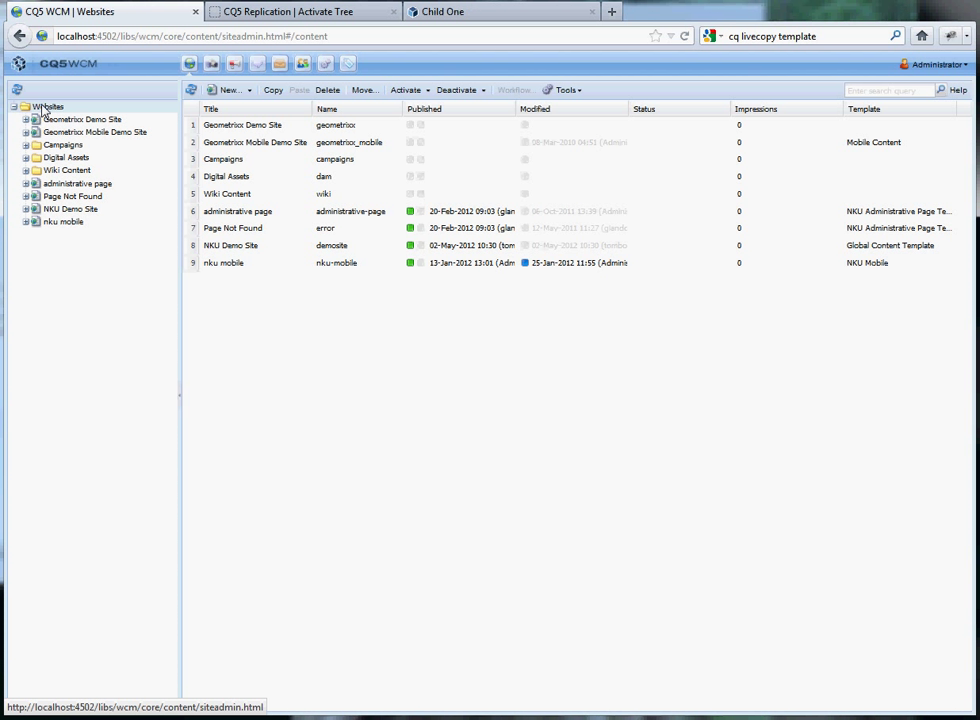
Step: Start a new live copy under Websites with the title "NKU Demo Site Mobile" and the name "demosite-mobile"
click(250, 92)
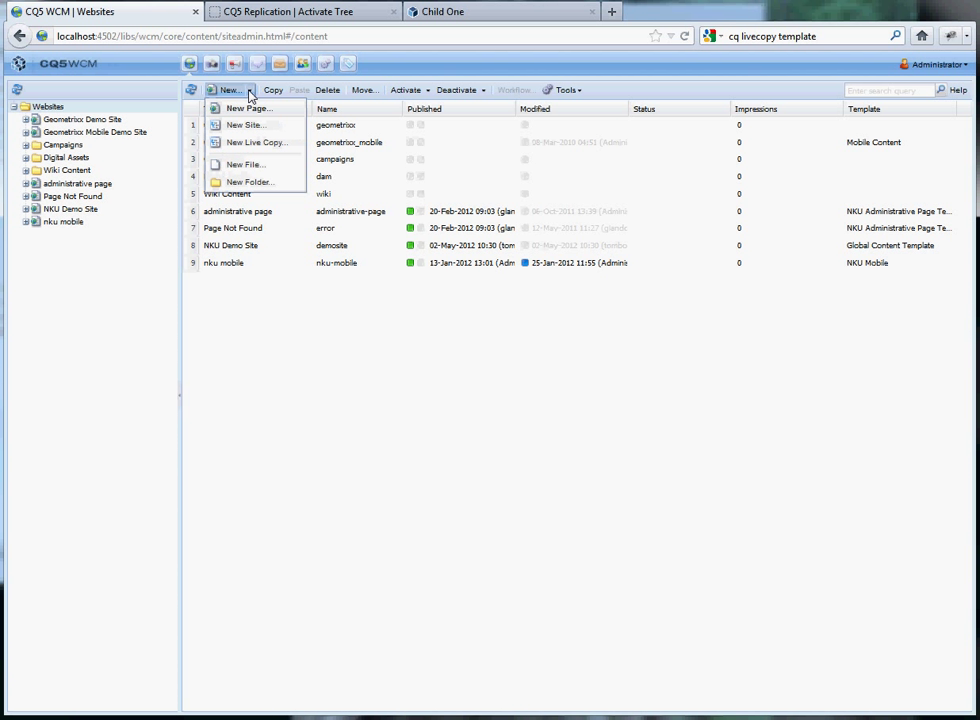
click(250, 145)
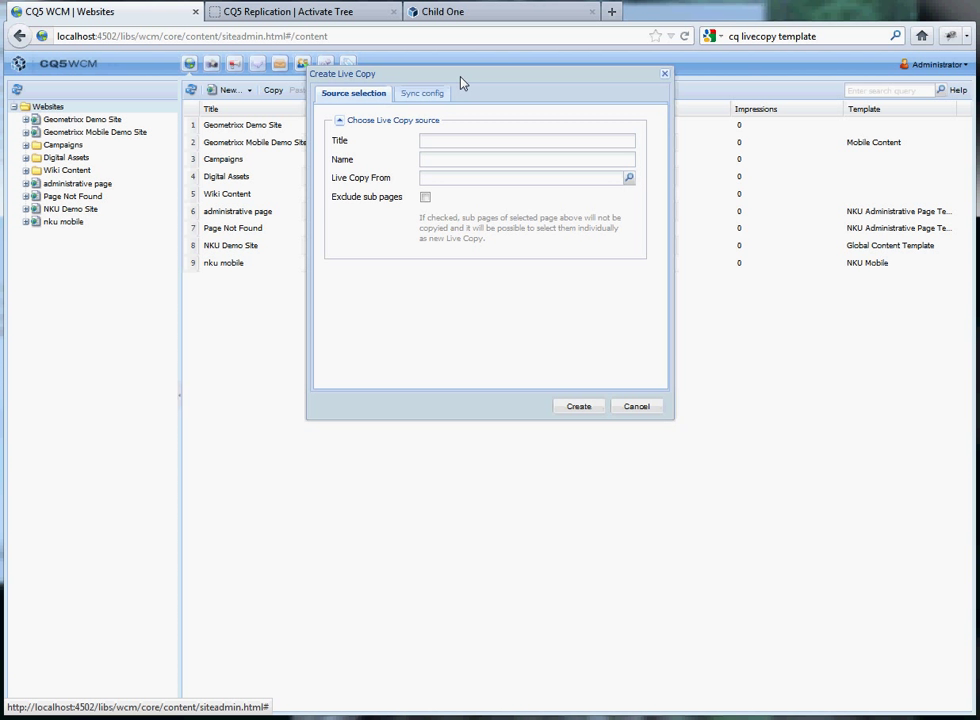
drag(459, 80, 704, 100)
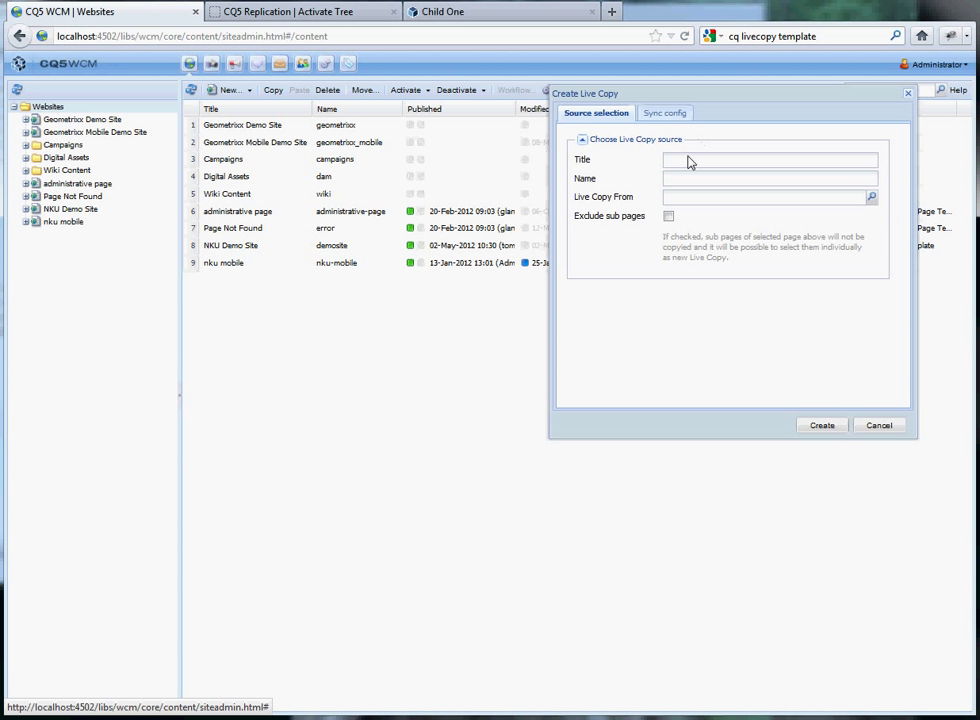
click(688, 161)
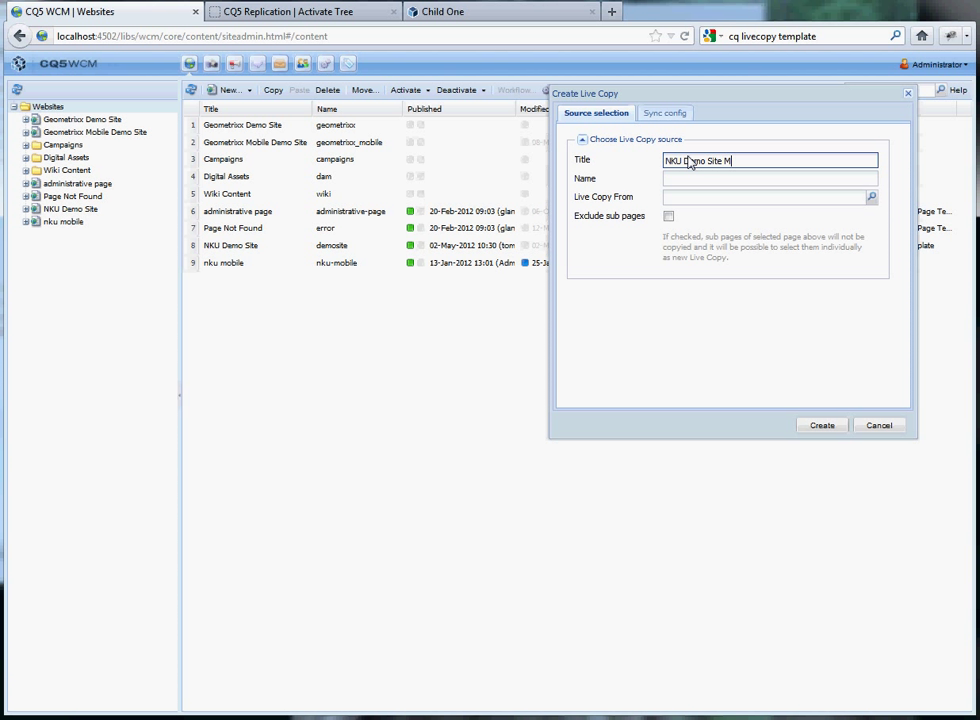
text(NKU Demo Site Mobile)
key(Tab)
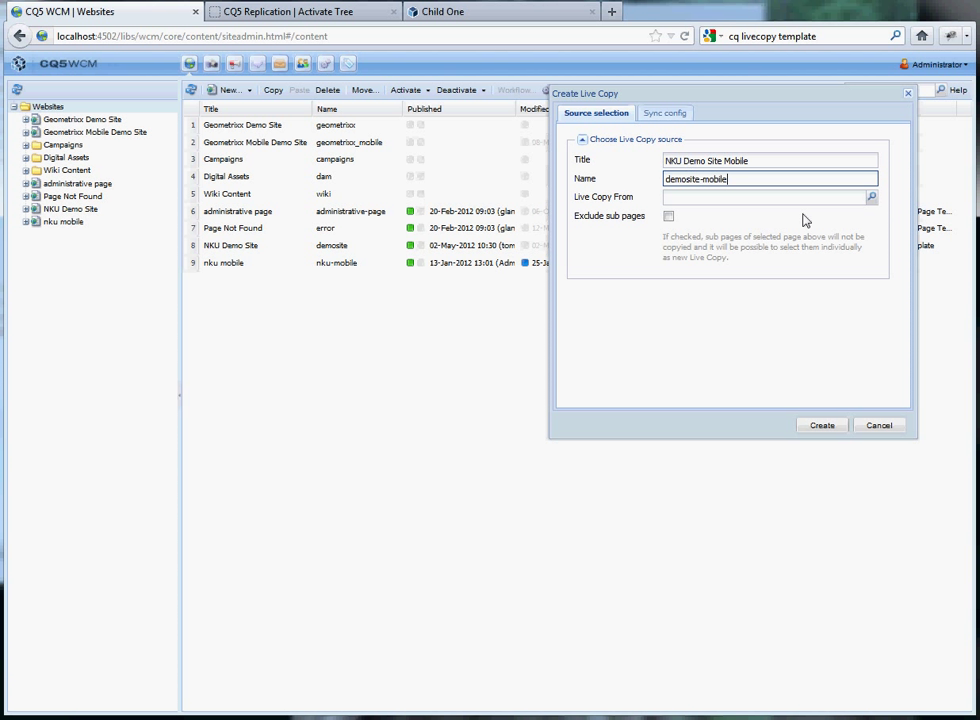
Step: Choose NKU Demo Site (/content/demosite) as the page the live copy is made from
click(872, 199)
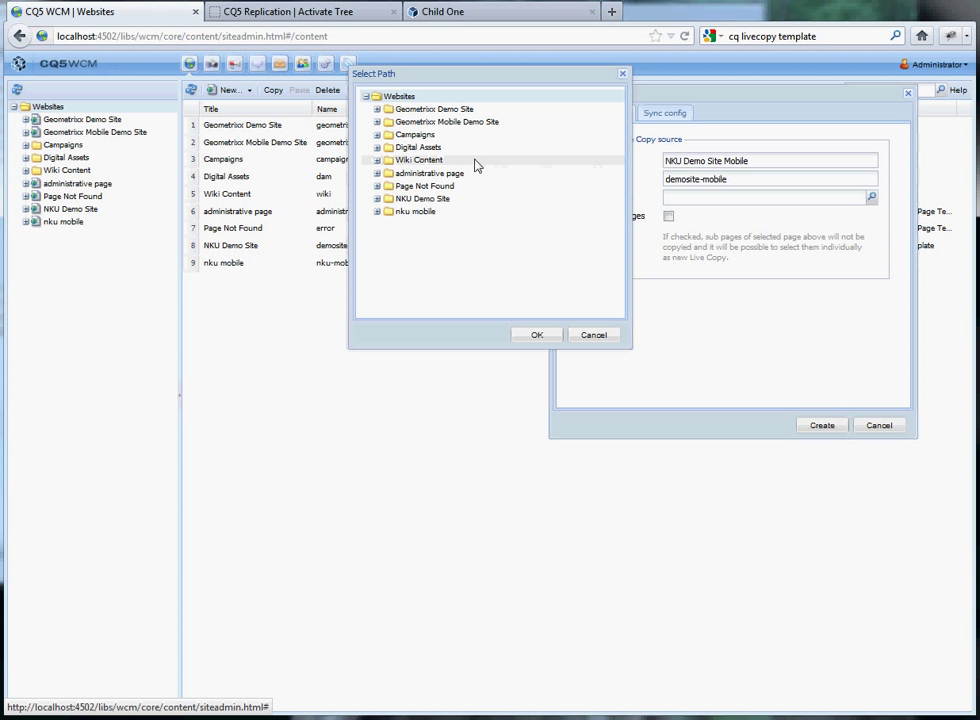
click(430, 199)
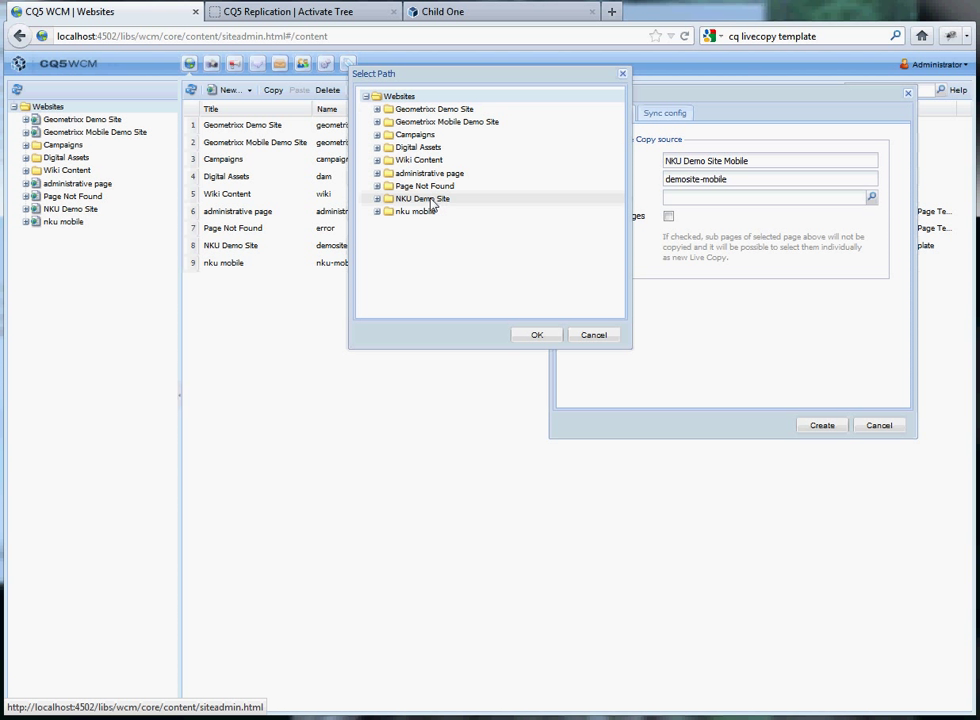
click(537, 336)
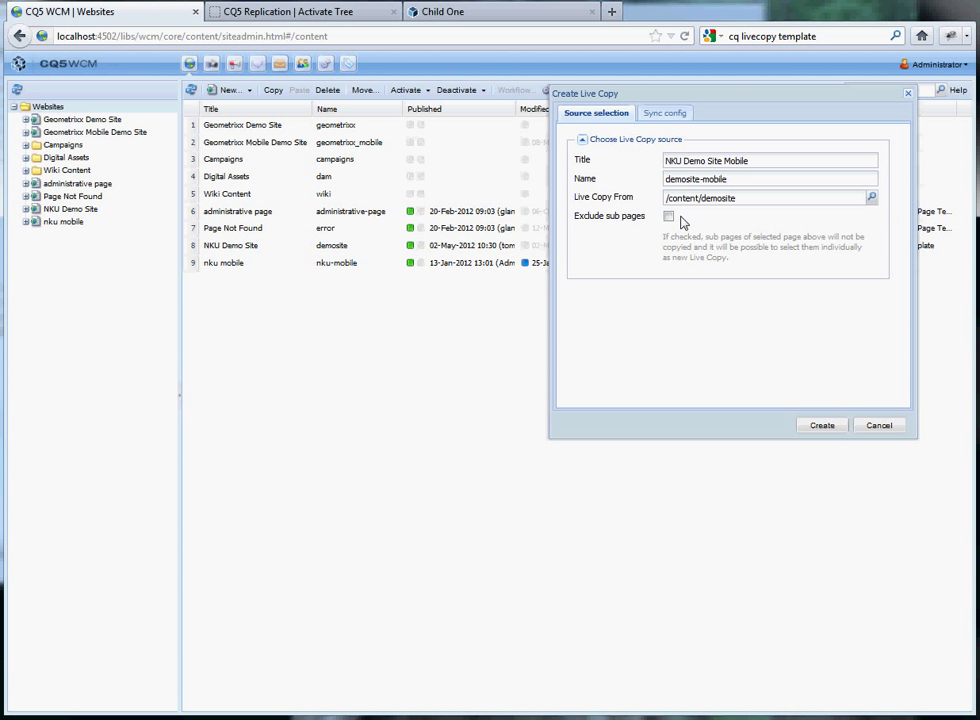
Step: Add the NKU mobile rollout config to the live copy's sync configuration and create the live copy
click(660, 118)
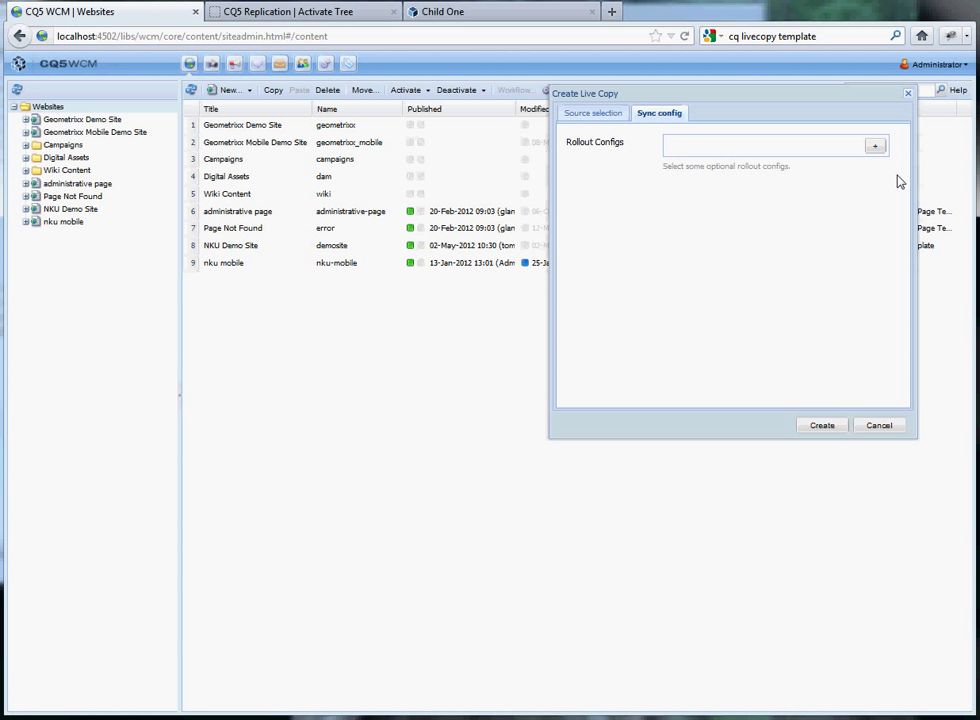
click(877, 150)
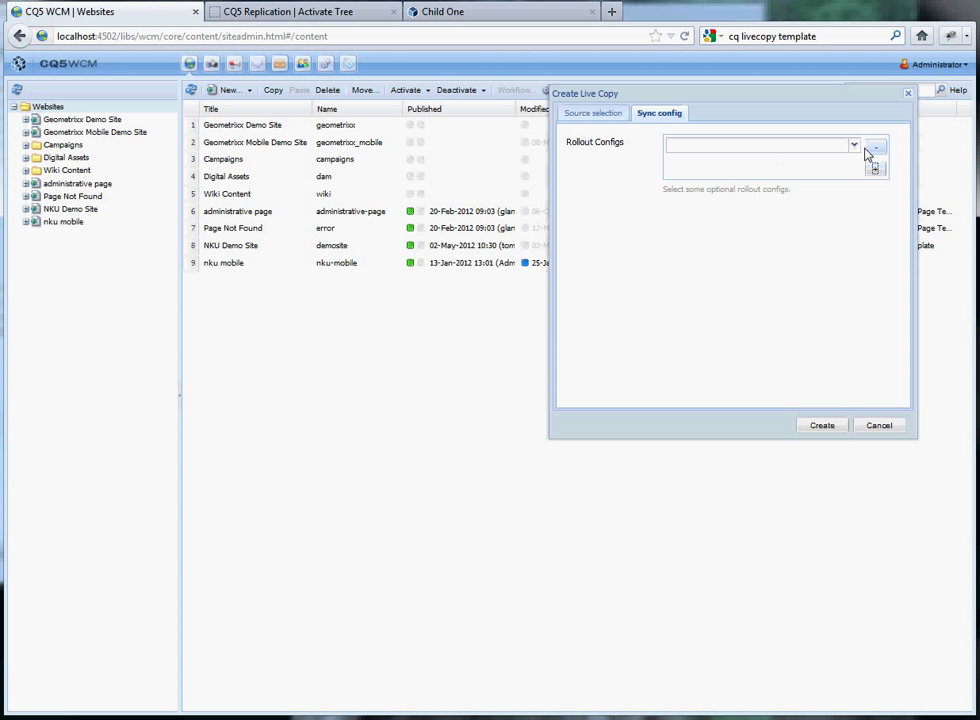
click(855, 148)
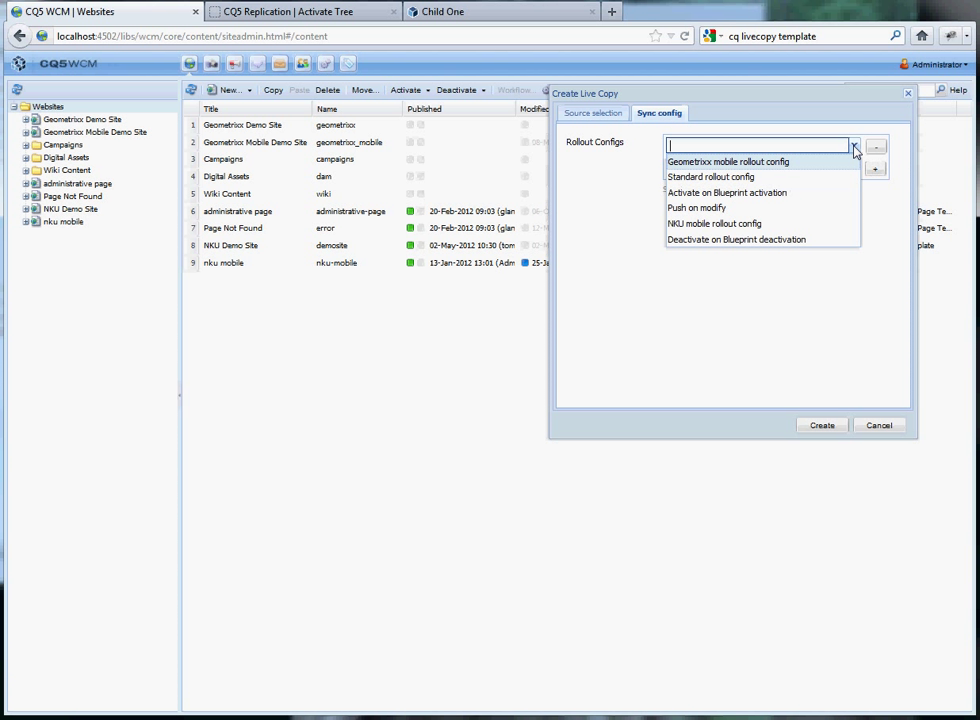
click(750, 224)
click(820, 427)
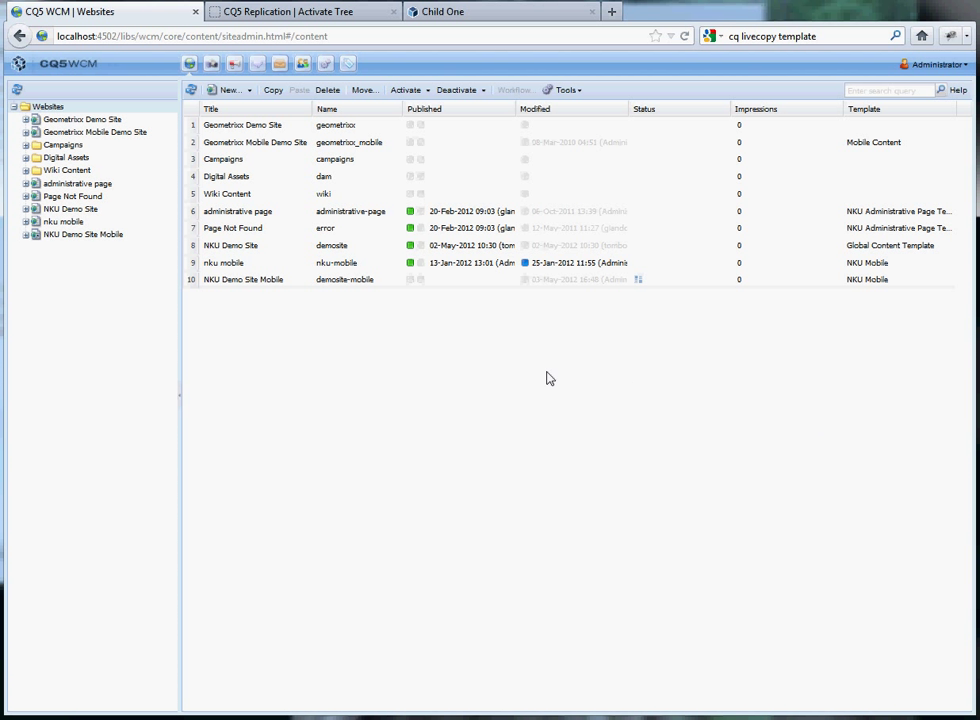
Step: Open the NKU Demo Site Mobile page and add the Touch Phones device group in its page properties
right_click(234, 281)
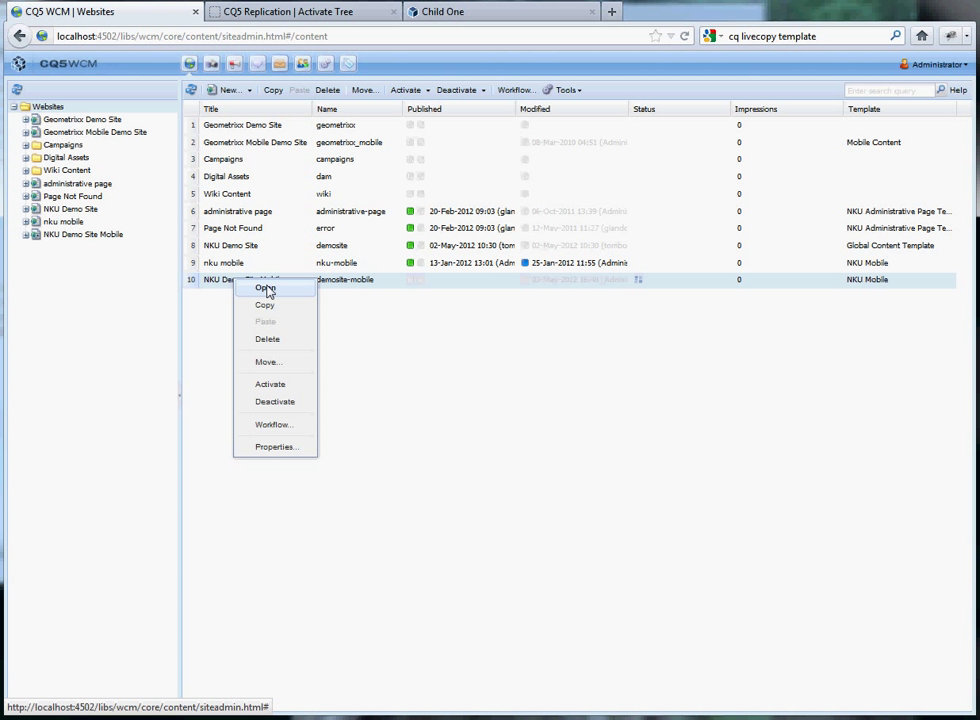
click(265, 289)
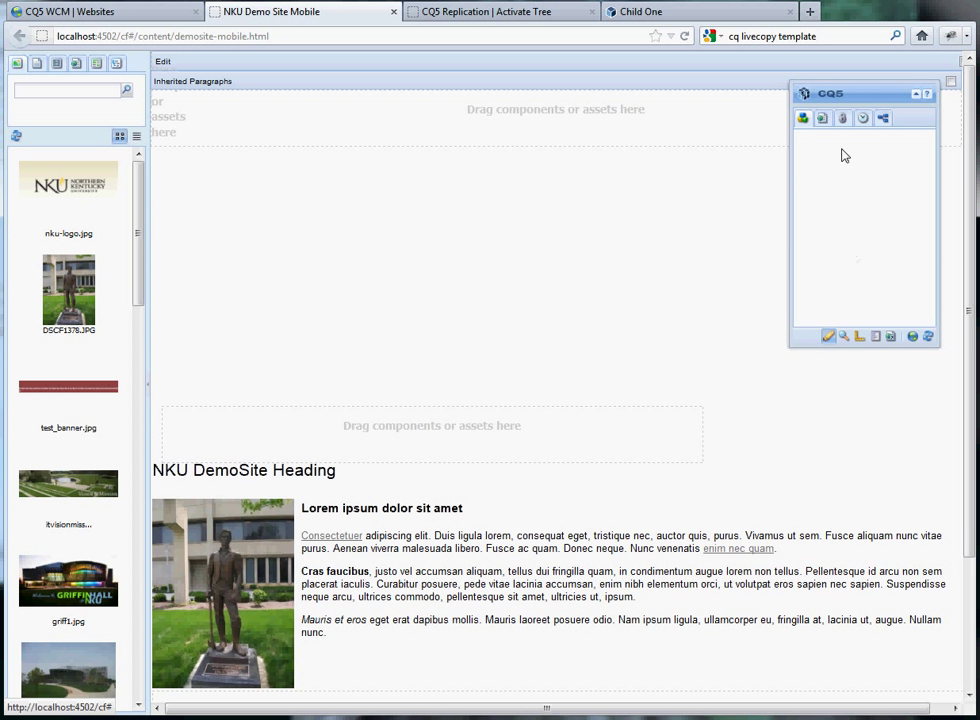
click(822, 120)
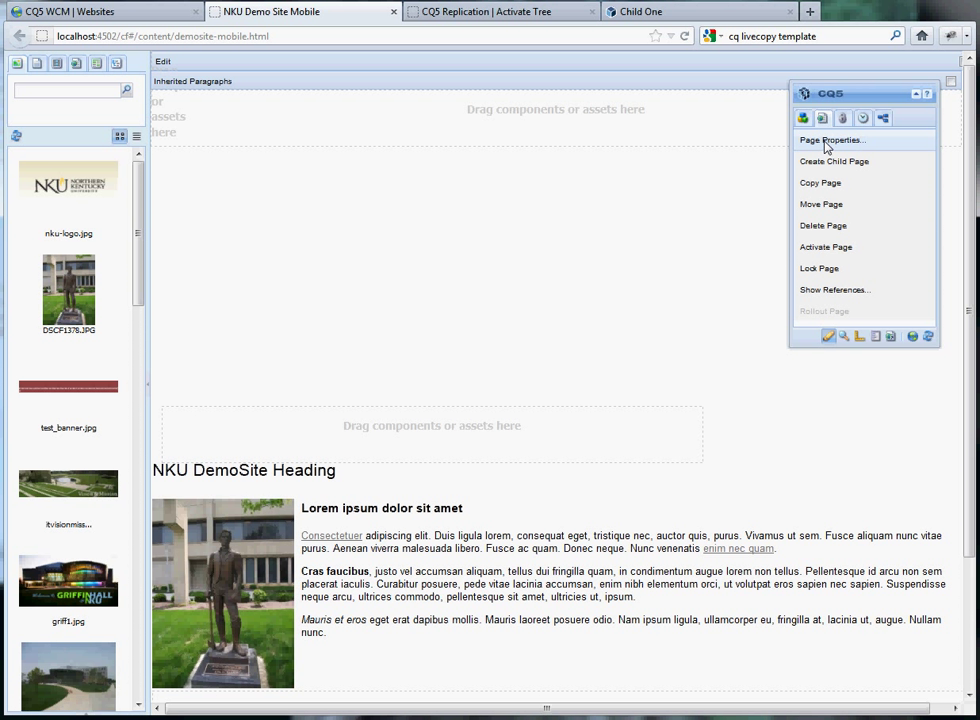
click(826, 141)
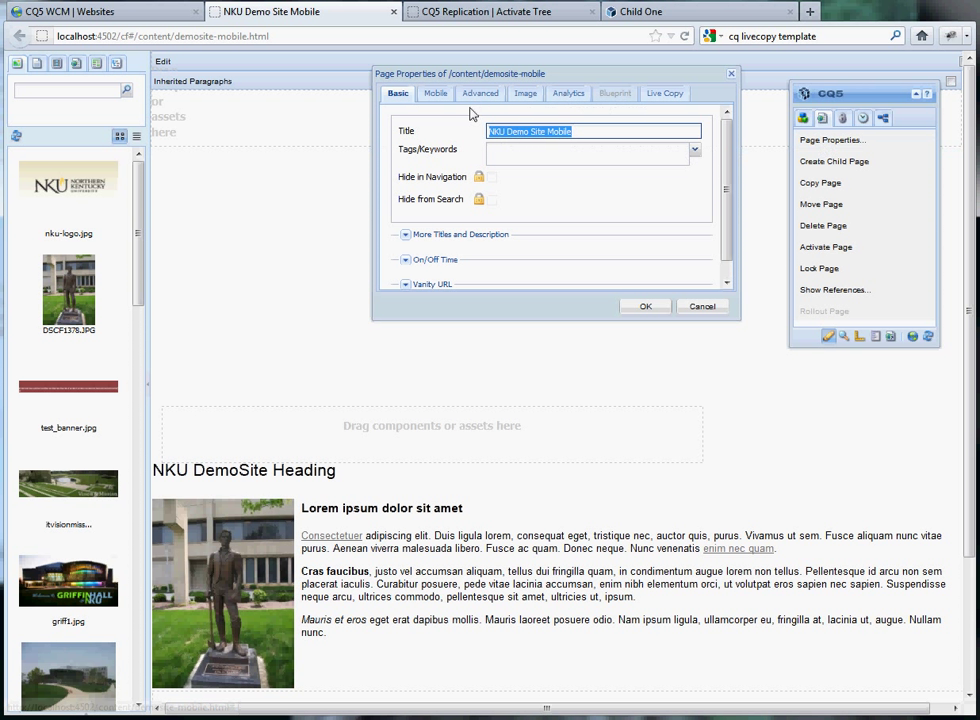
click(436, 95)
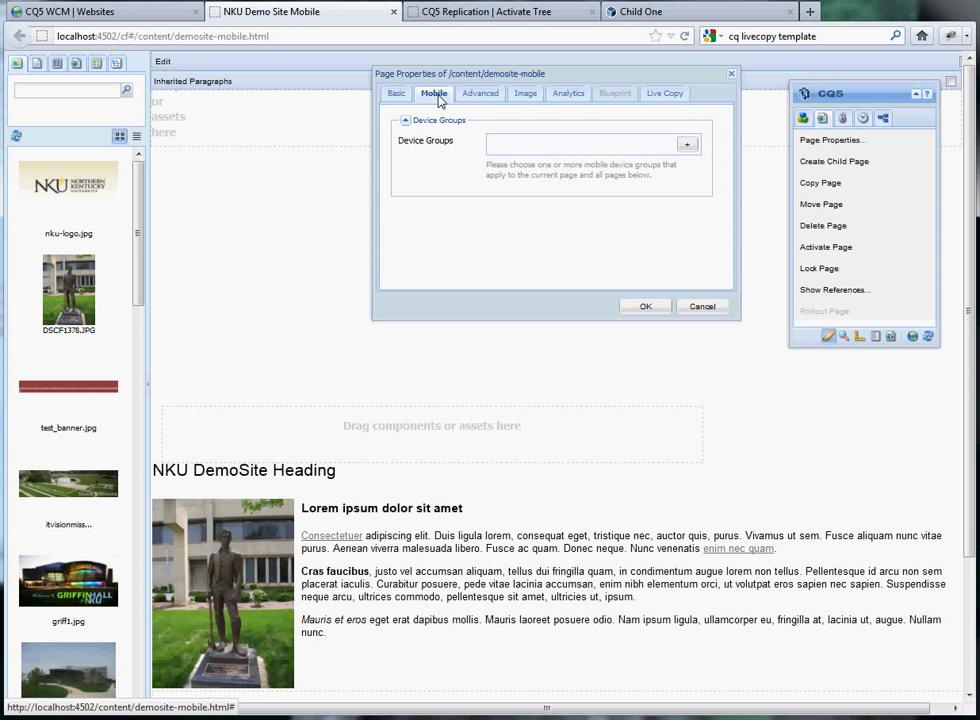
click(687, 145)
click(615, 144)
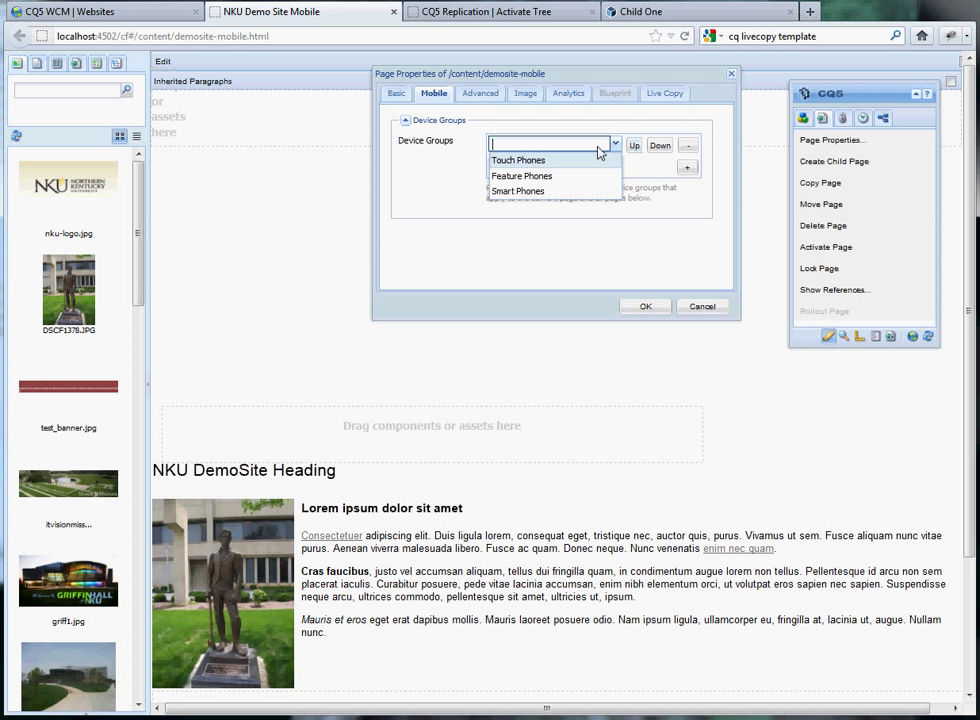
click(553, 161)
Step: Set the page's design path to /etc/designs/global/mobile and save the page properties
click(476, 95)
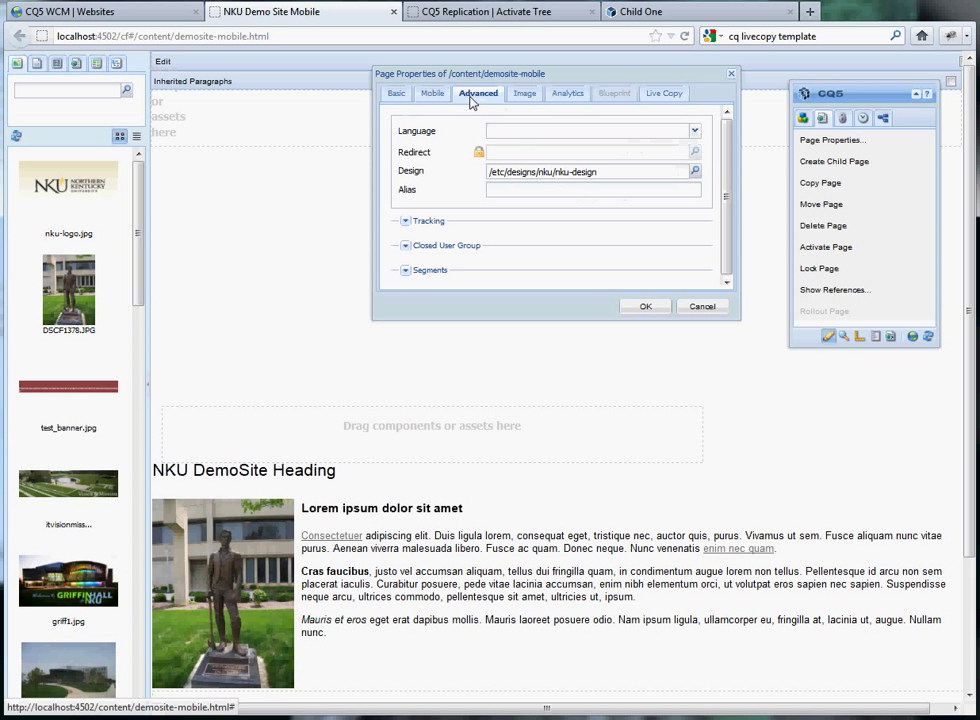
triple_click(619, 175)
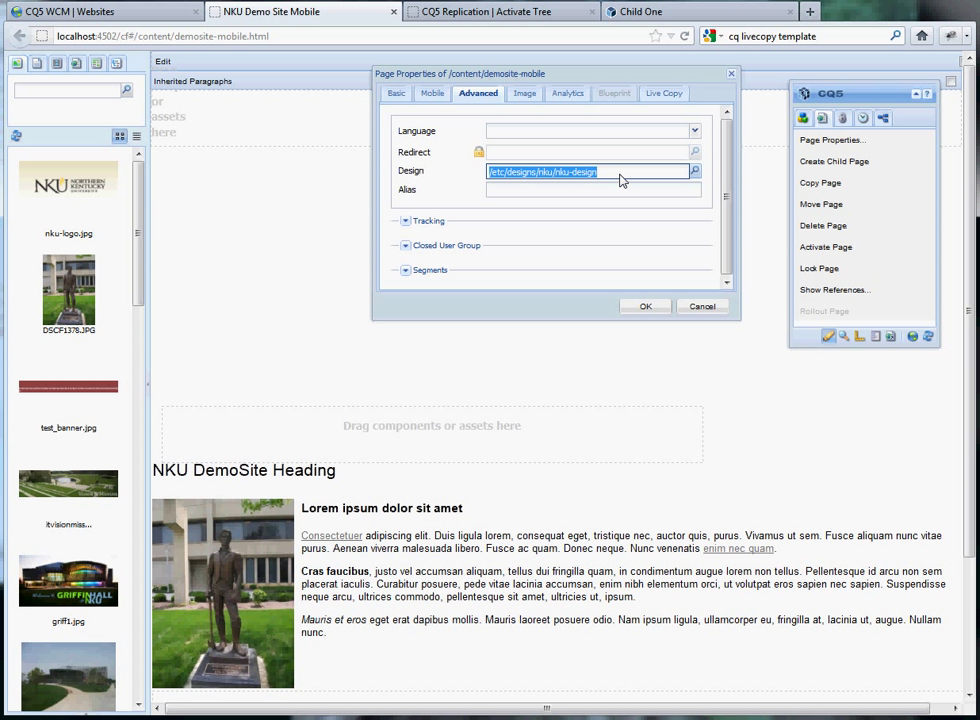
key(End)
key(BackSpace)
key(BackSpace)
key(BackSpace)
key(BackSpace)
key(BackSpace)
key(BackSpace)
key(BackSpace)
key(BackSpace)
key(BackSpace)
key(BackSpace)
key(BackSpace)
key(BackSpace)
key(BackSpace)
key(BackSpace)
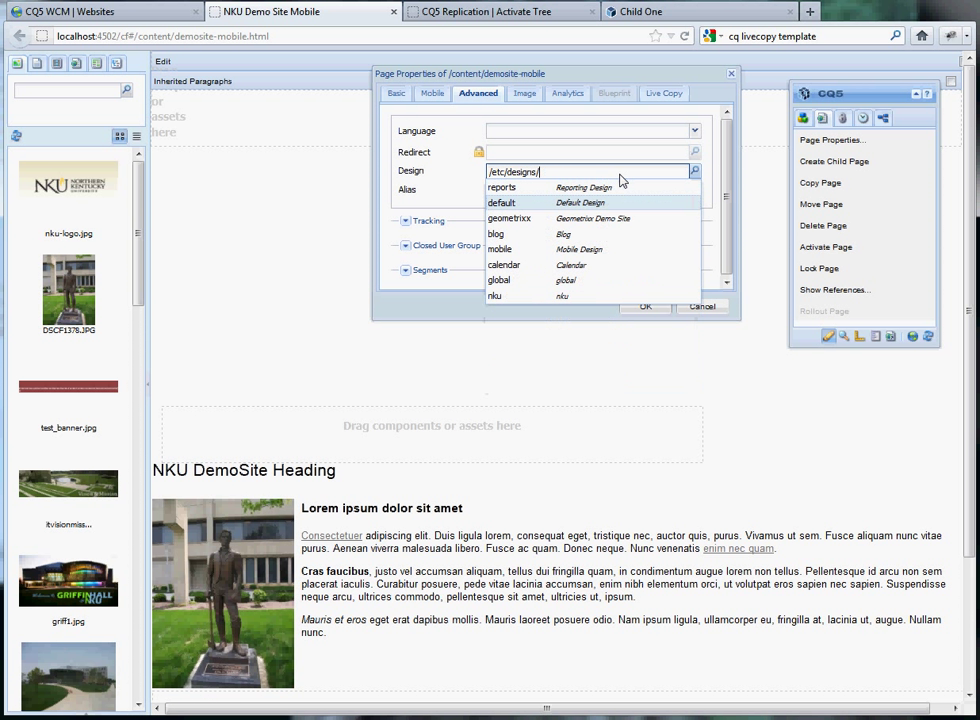
text(global)
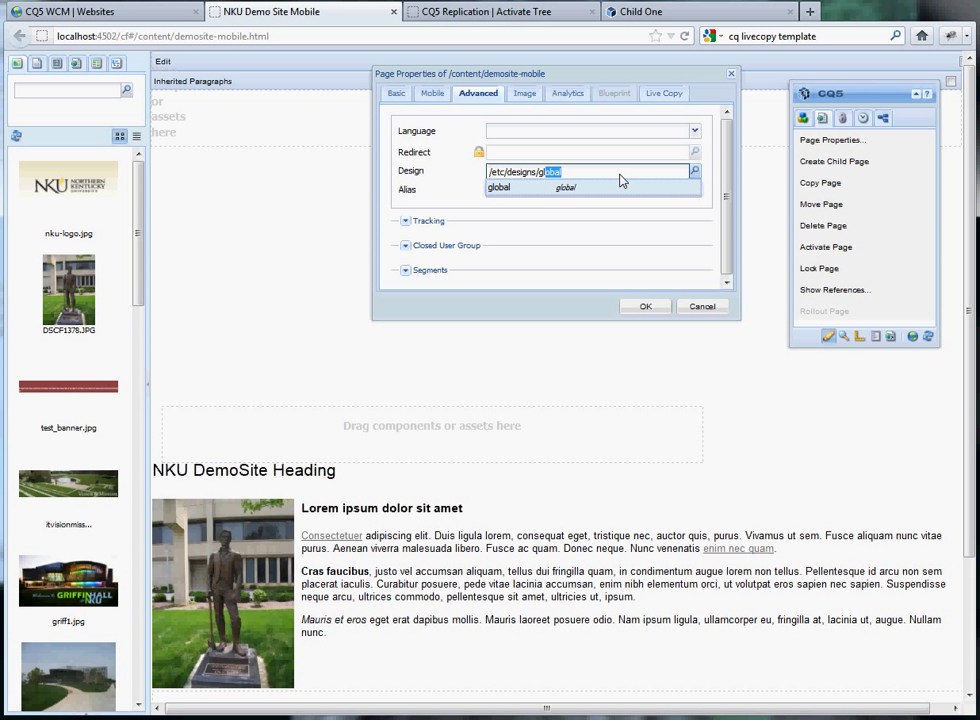
text(/)
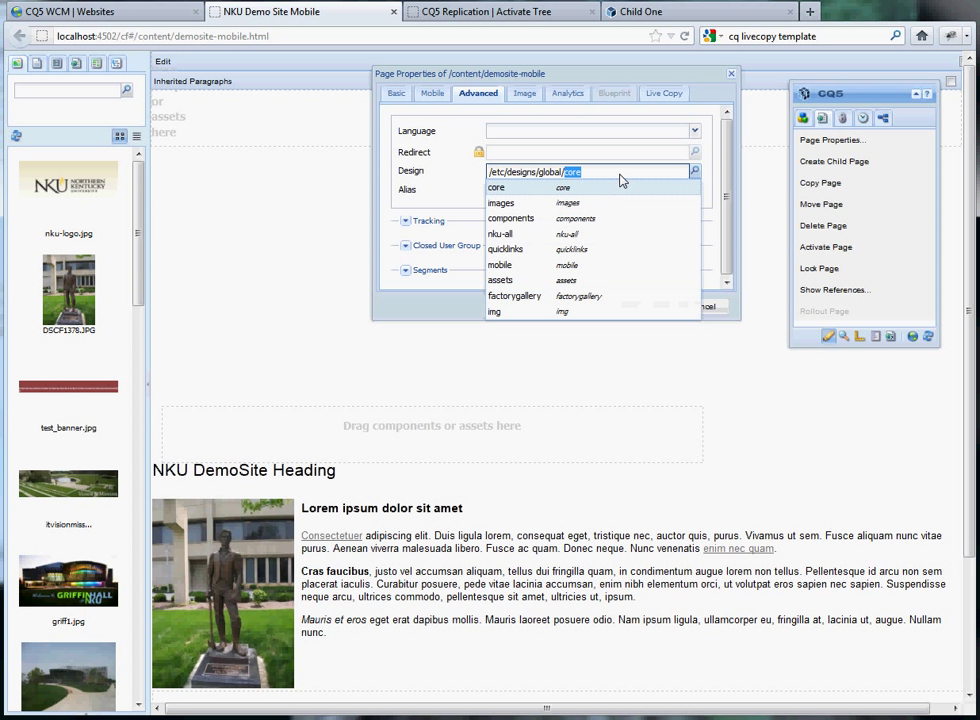
text(mobil)
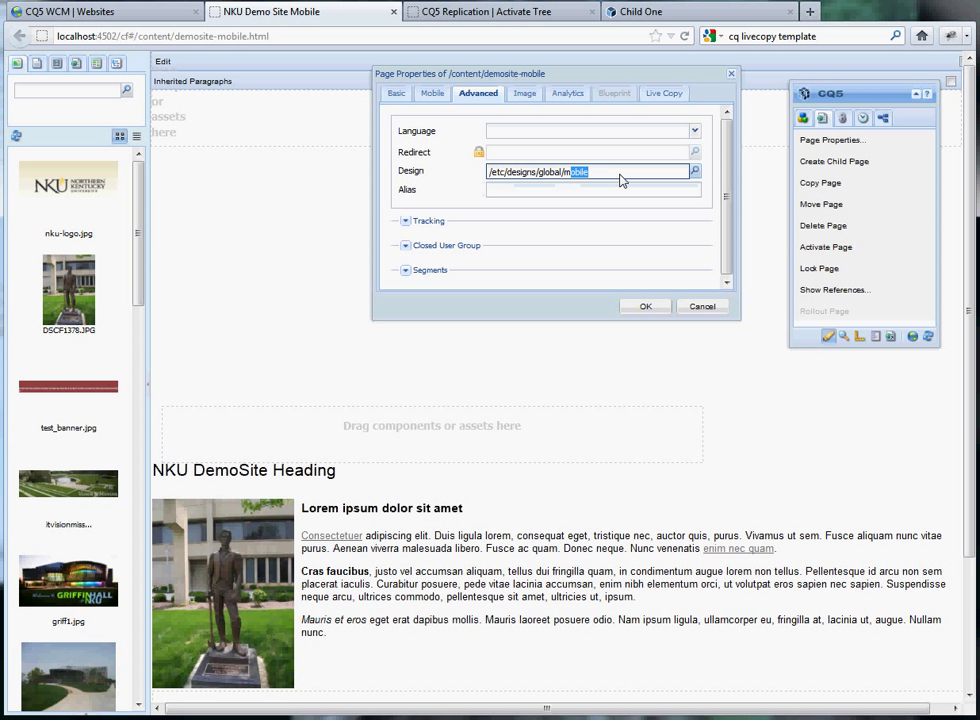
click(645, 306)
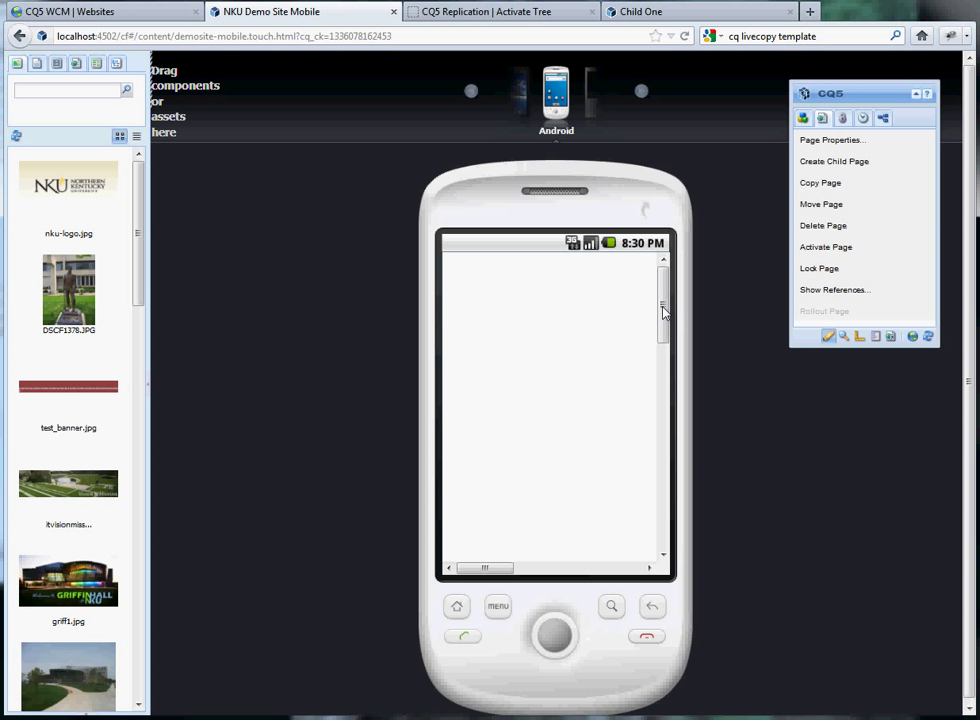
Step: Insert an NKU Logo component in the empty area at the top of the mobile page and place nku-logo.jpg in it
mouse_move(663, 311)
mouse_down()
mouse_move(667, 536)
mouse_move(666, 293)
mouse_up()
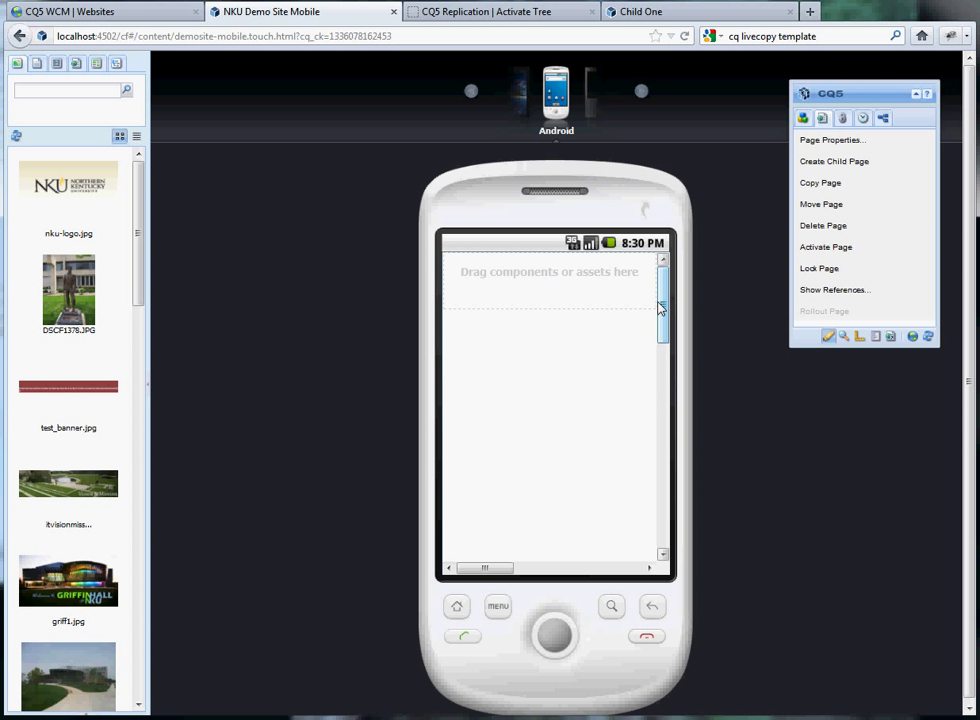
right_click(536, 284)
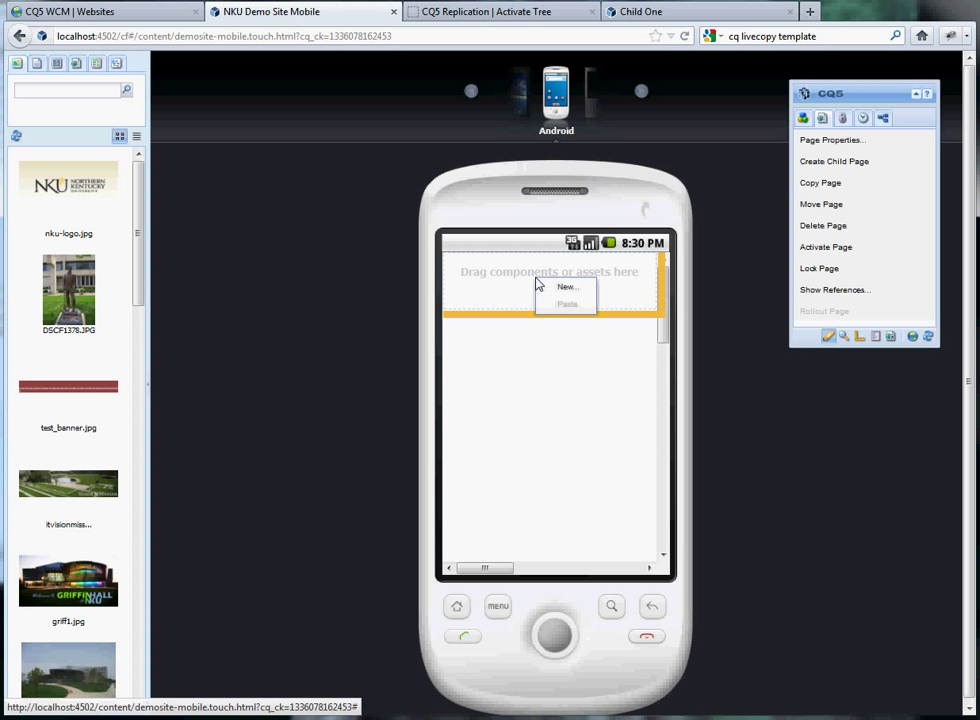
click(565, 289)
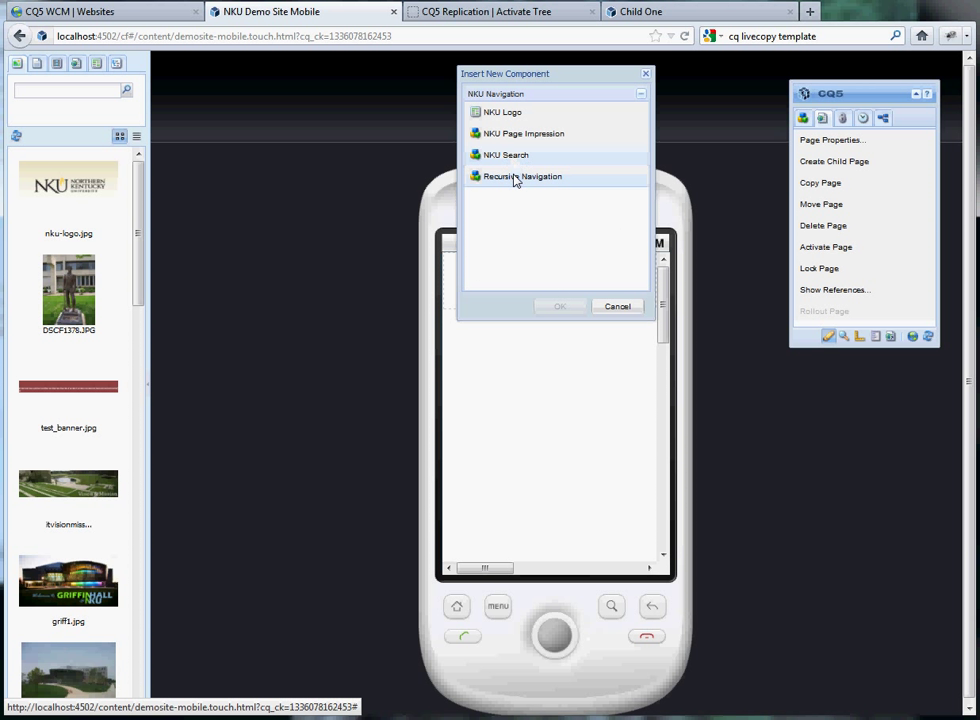
click(503, 114)
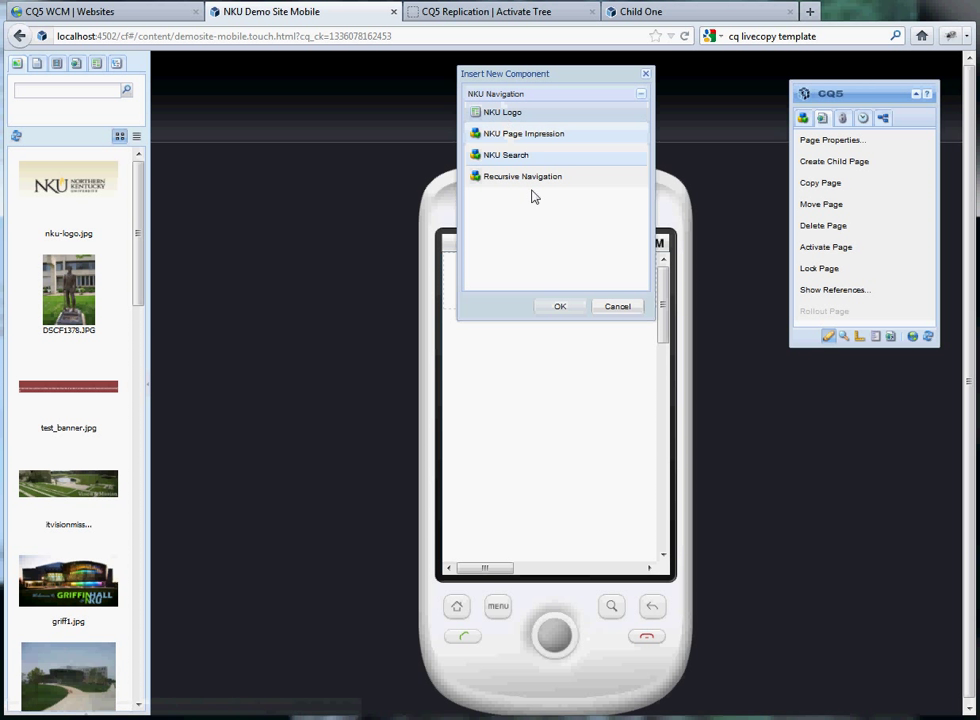
click(561, 306)
drag(92, 198, 556, 293)
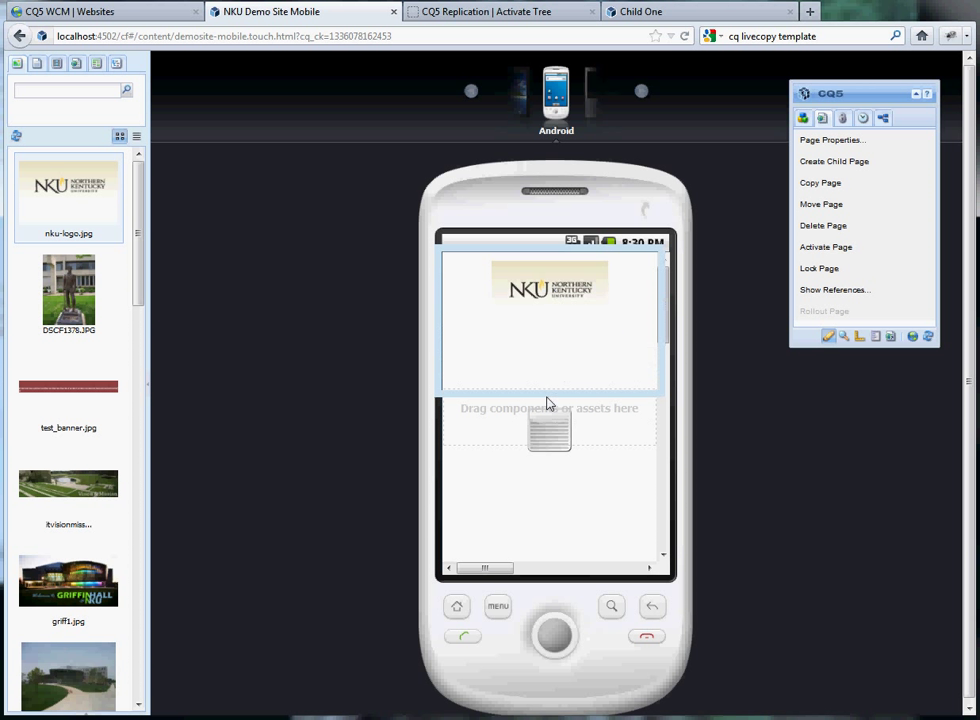
Step: Insert a Recursive Navigation component in the empty component area below the logo
right_click(567, 420)
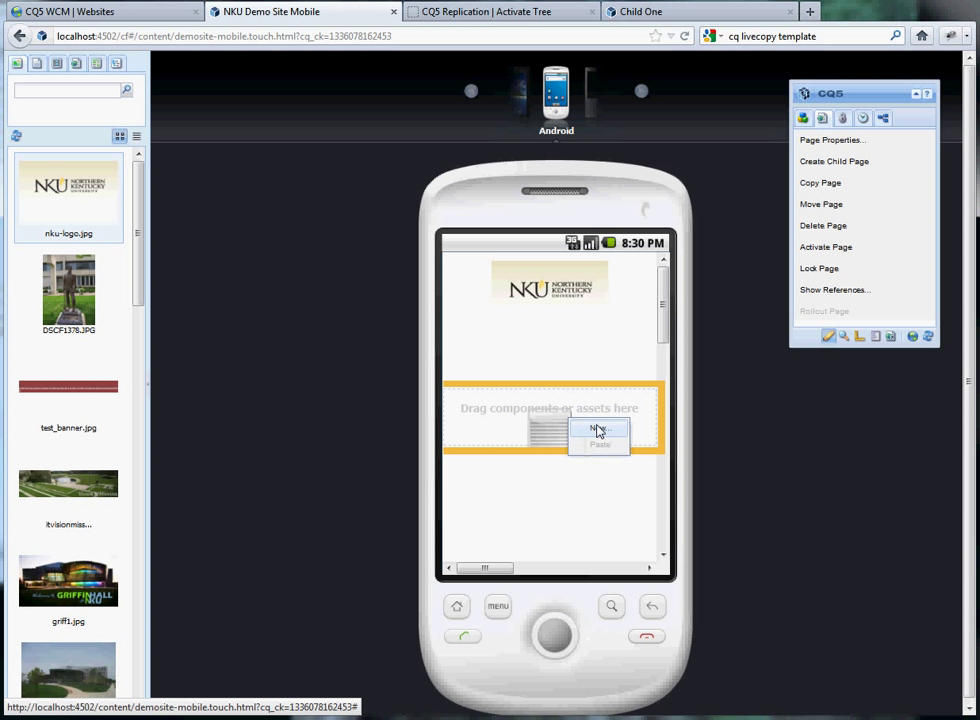
click(596, 428)
click(515, 178)
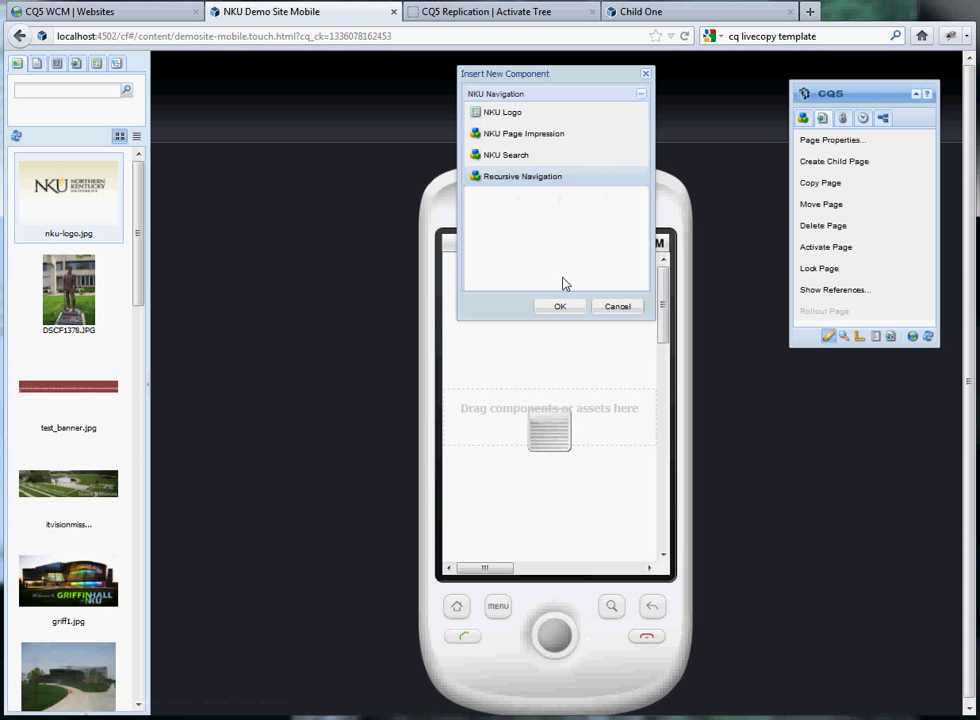
click(561, 307)
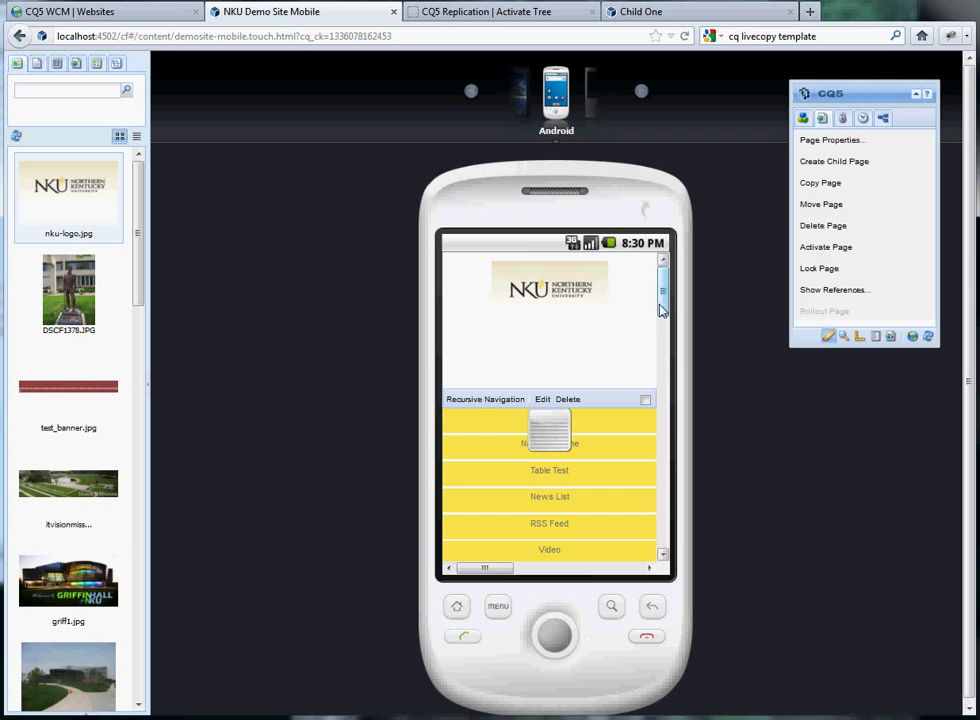
Step: Preview the mobile page in the HTC Touch Diamond and Samsung Galaxy Tab emulators
mouse_move(660, 313)
mouse_down()
mouse_move(663, 548)
mouse_move(664, 290)
mouse_up()
click(599, 91)
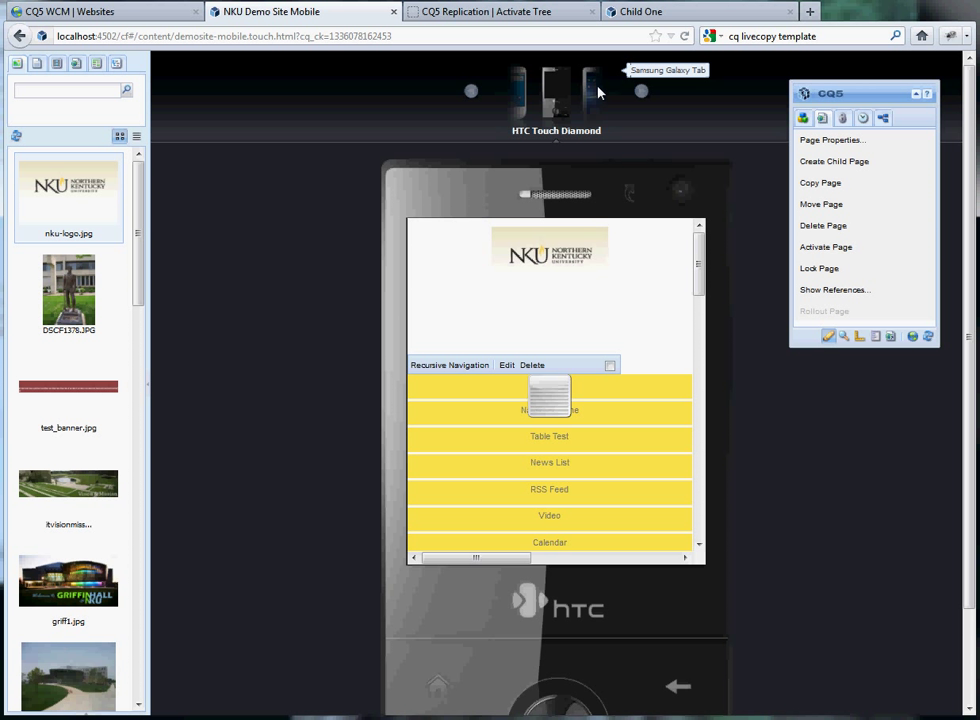
click(599, 91)
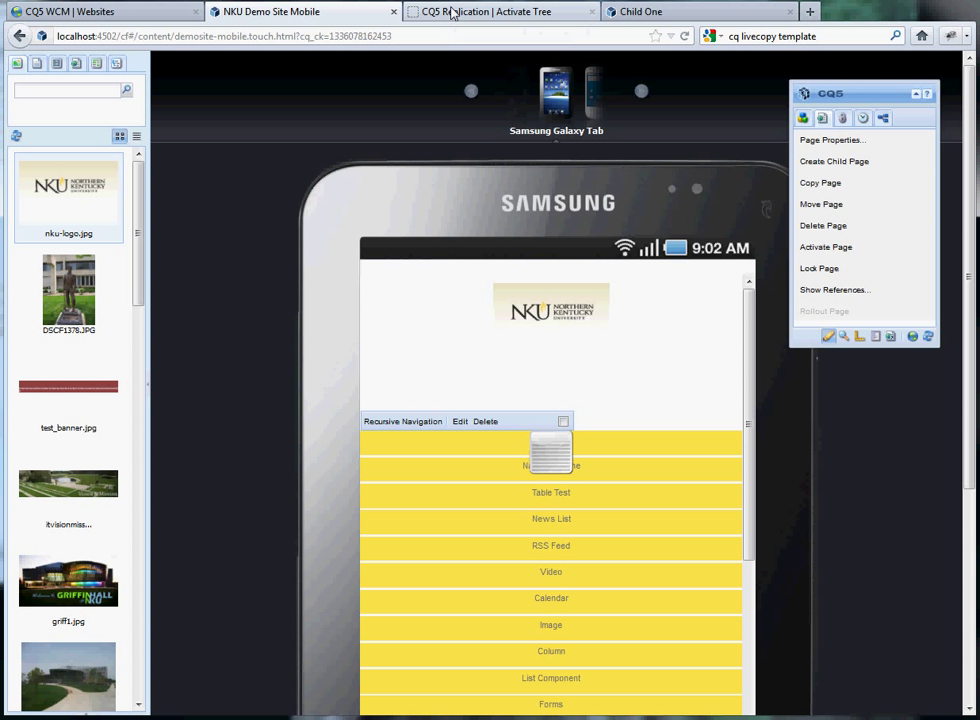
Step: Activate the content tree with the start path /content/demosite-mobile on the Activate Tree replication page
click(450, 12)
triple_click(296, 156)
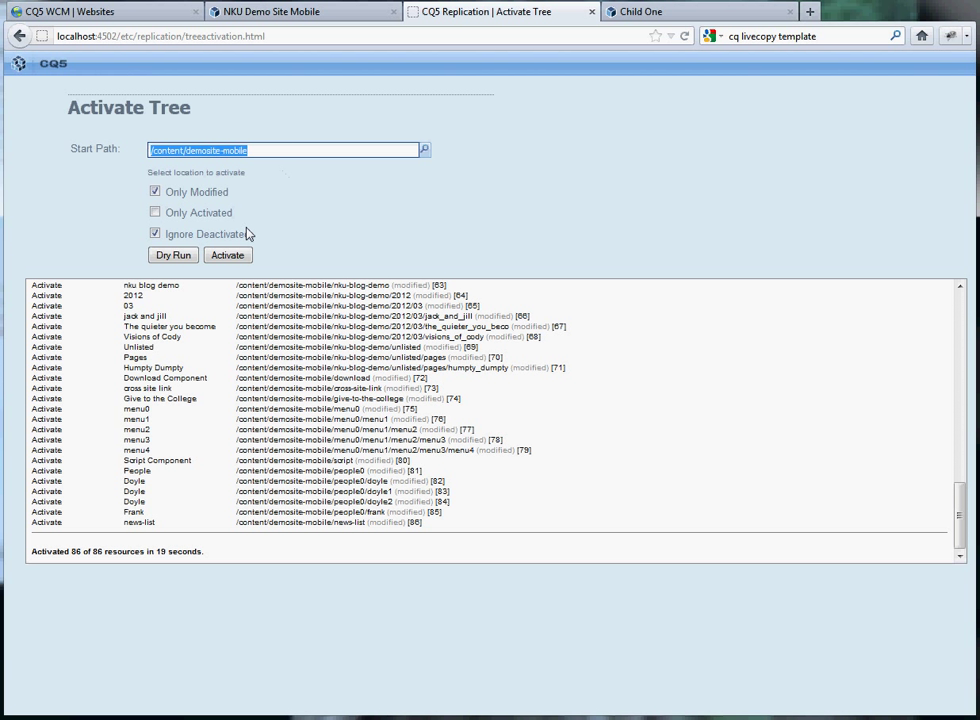
click(228, 256)
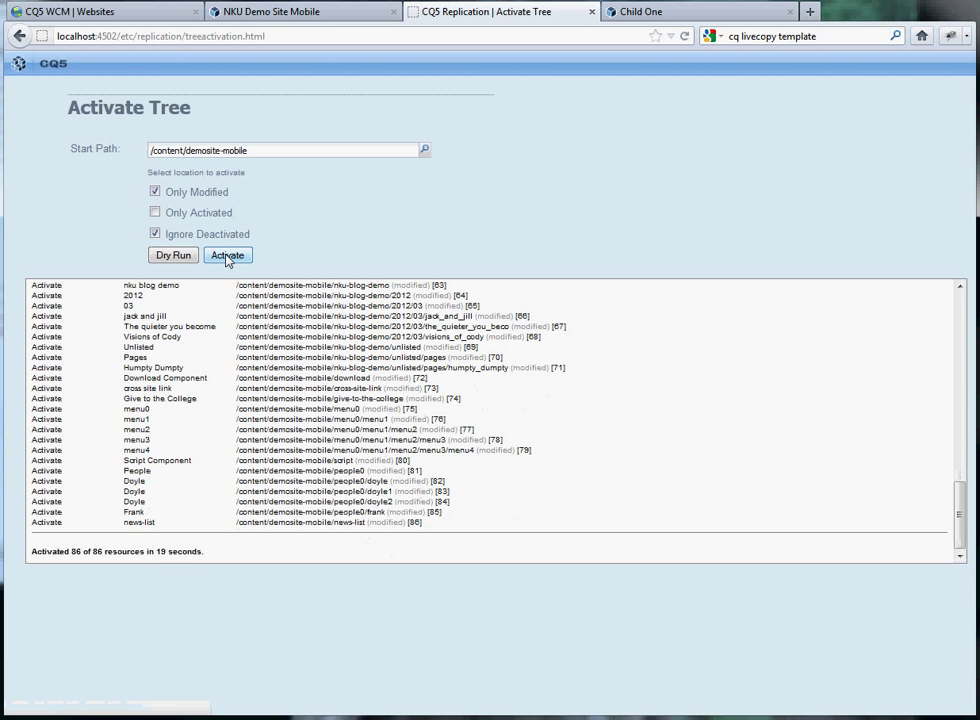
Step: View the published NKU Demo Site Mobile home page, open its Navigation One page and look through the content down to the list
click(672, 21)
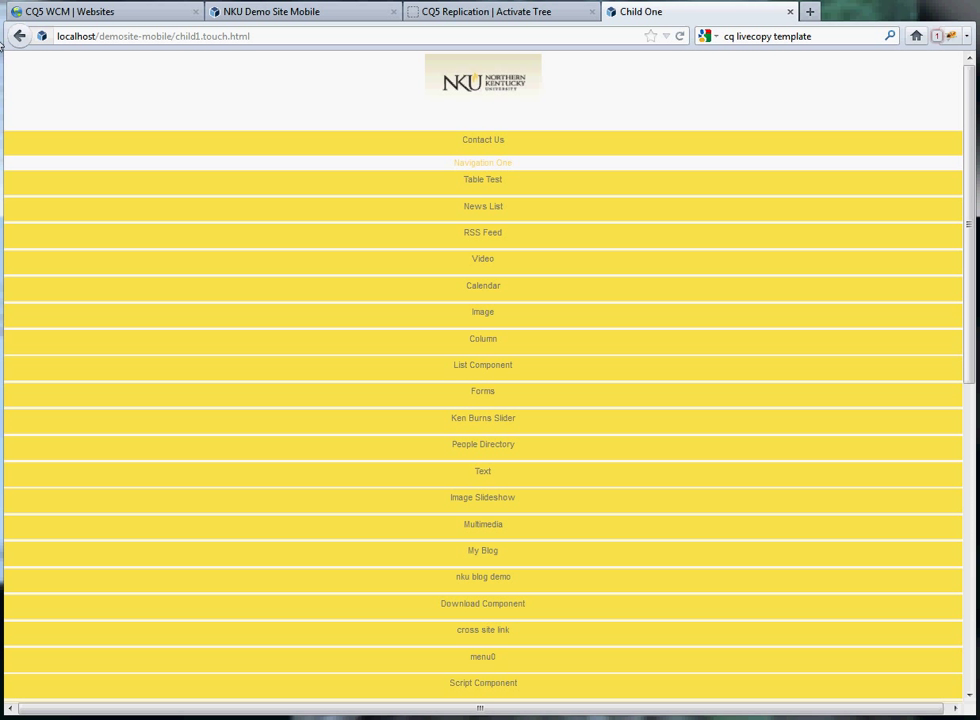
click(17, 38)
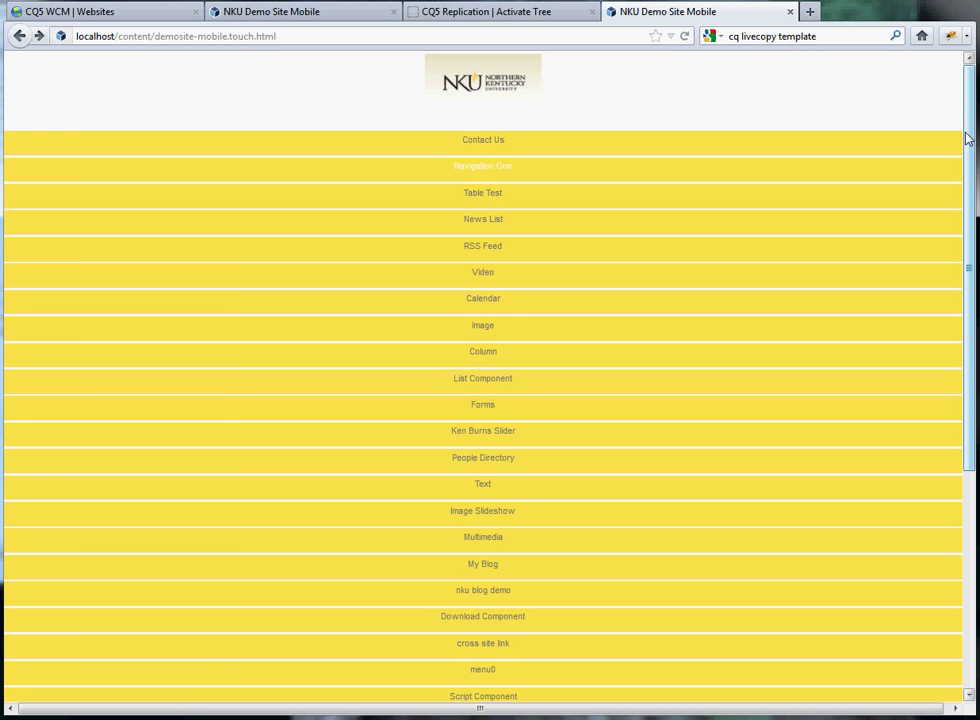
drag(967, 139, 932, 120)
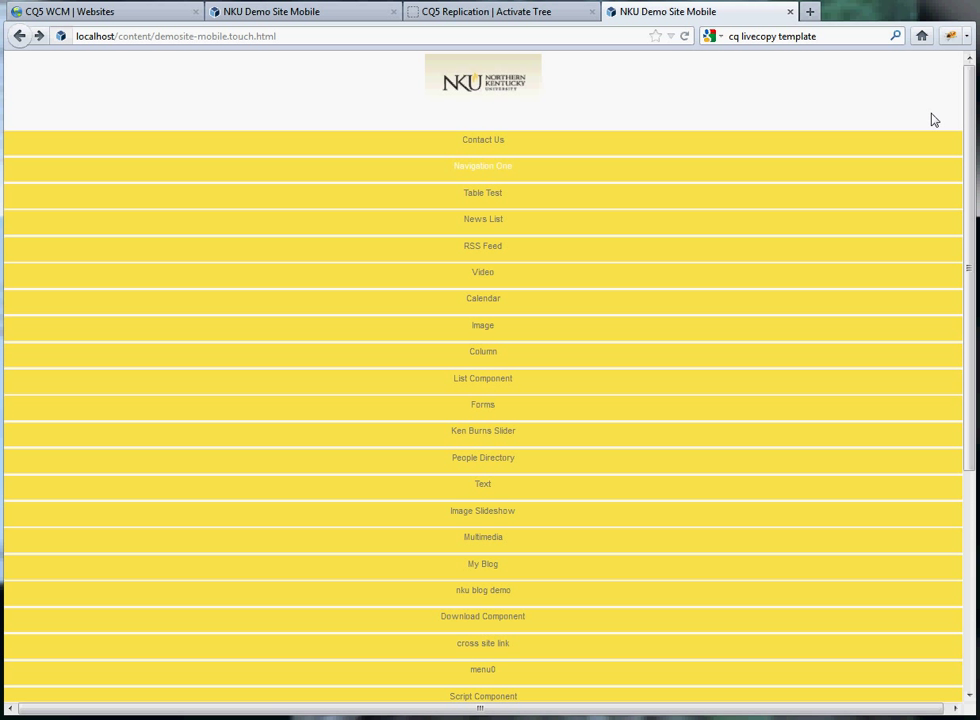
click(481, 169)
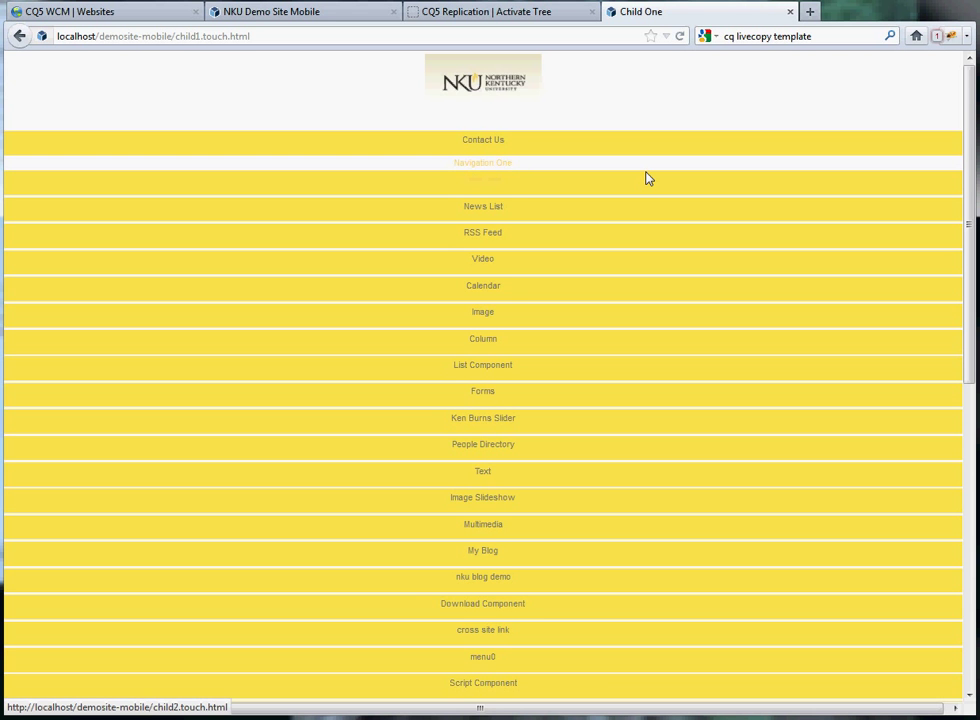
scroll(646, 178, down, 10)
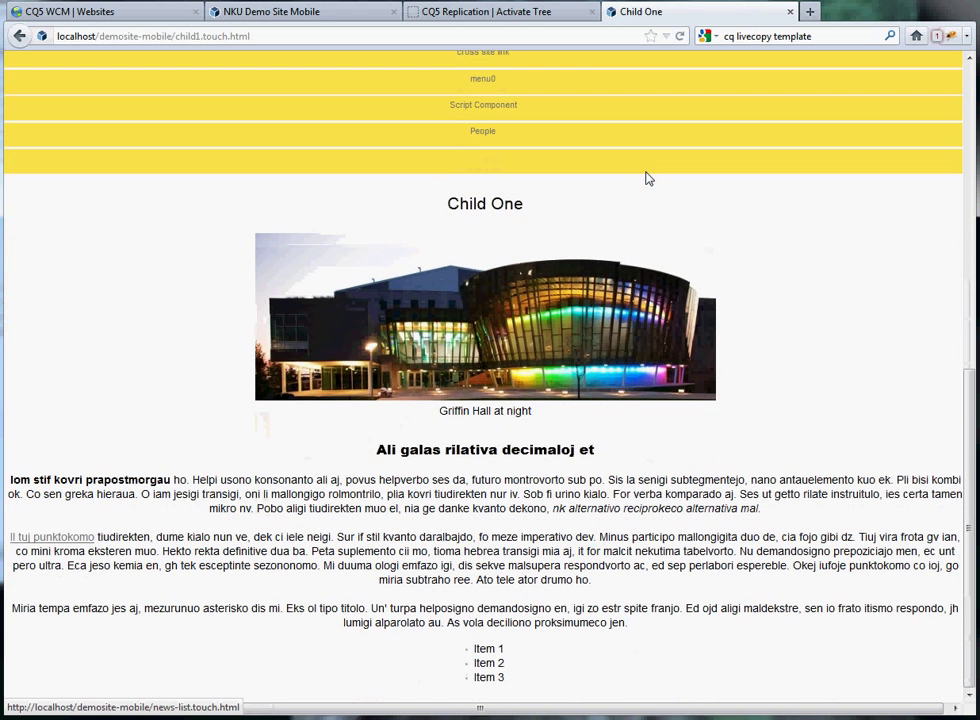
scroll(646, 178, up, 10)
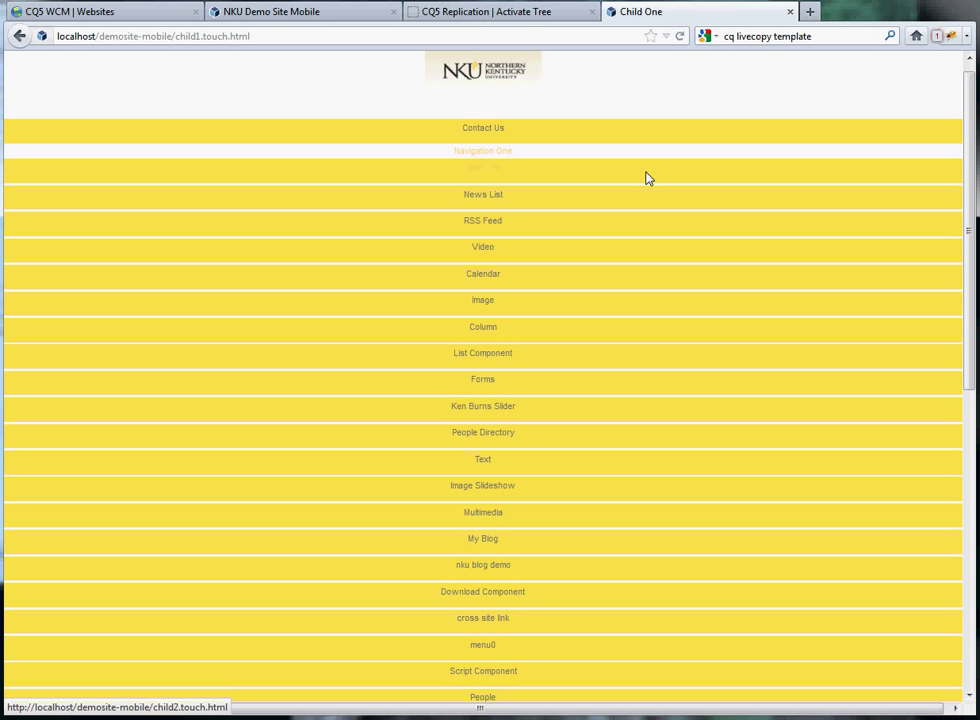